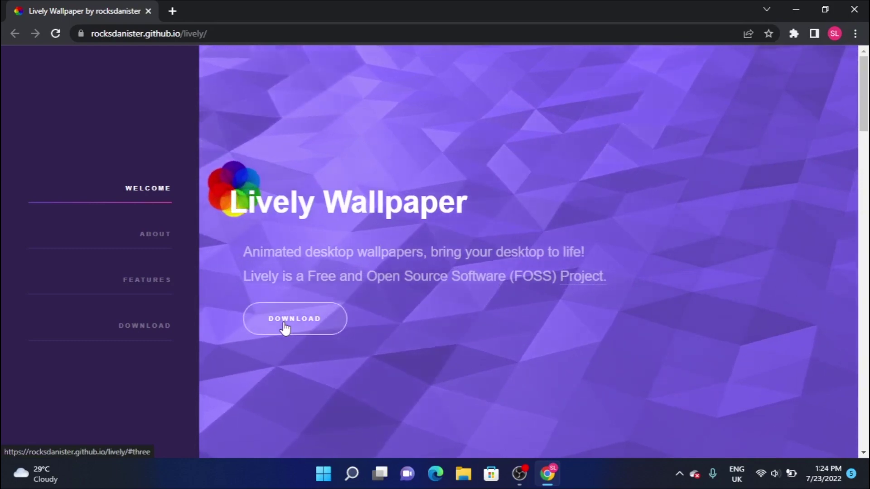
- Start downloading the Lively Wallpaper v2.0.2.4 Windows installer from the site's download section
left_click(284, 327)
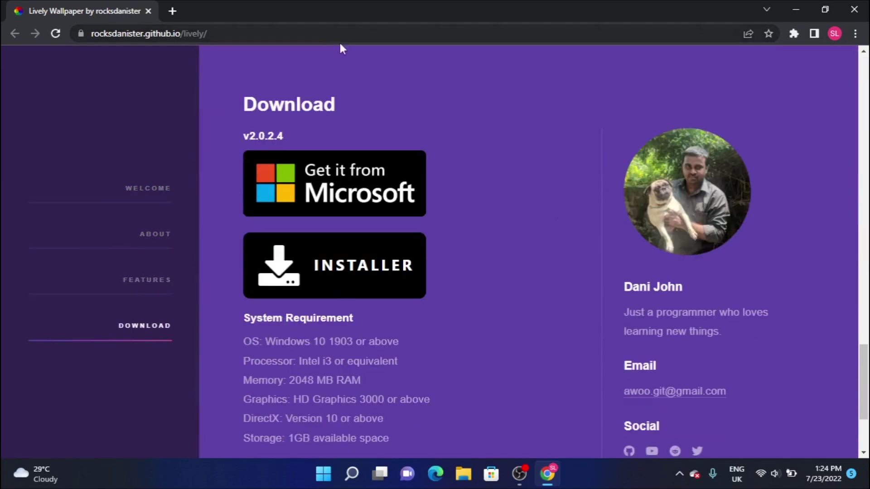
left_click_drag(265, 101, 336, 105)
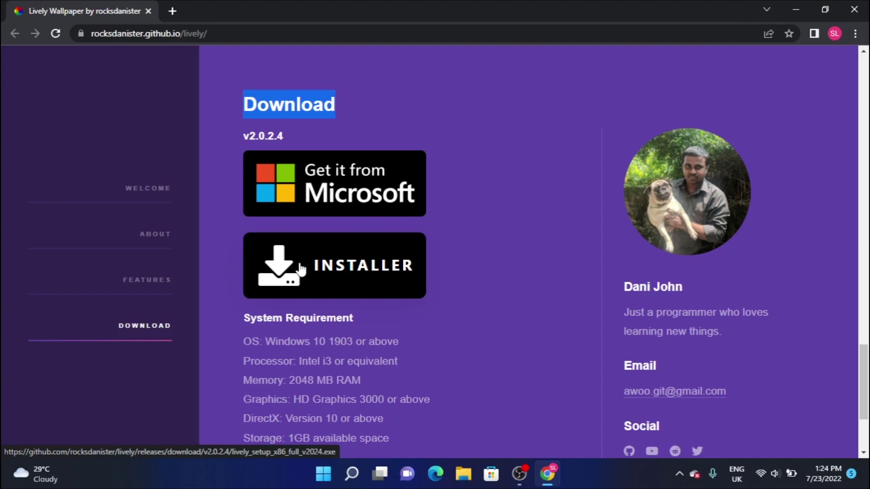
left_click(335, 265)
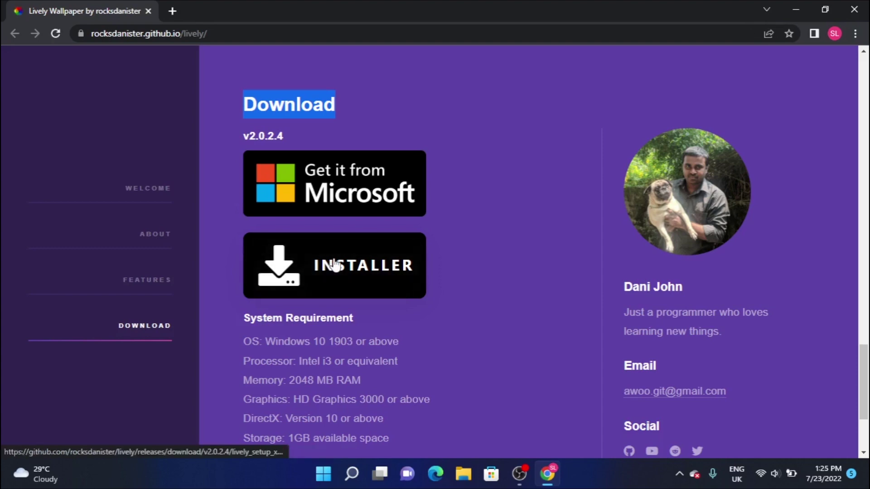
- Cancel the running installer download and close the downloads bar and browser
scroll(334, 260, "down", 2)
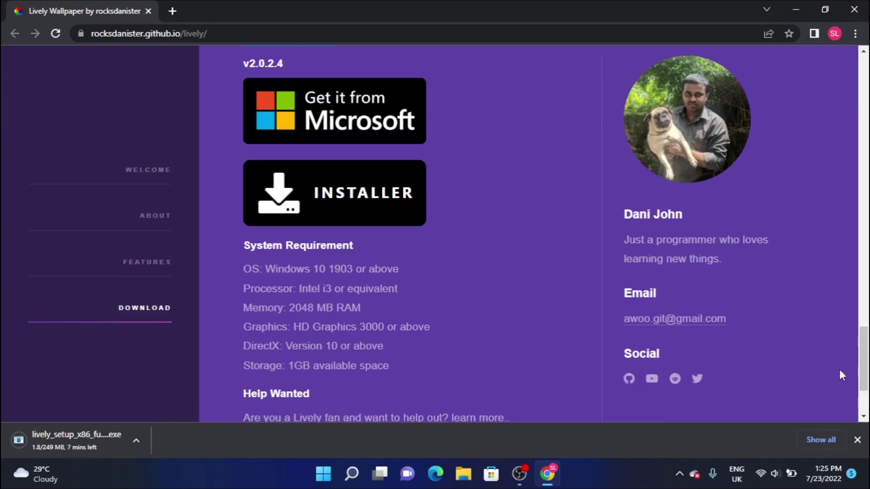
left_click(136, 442)
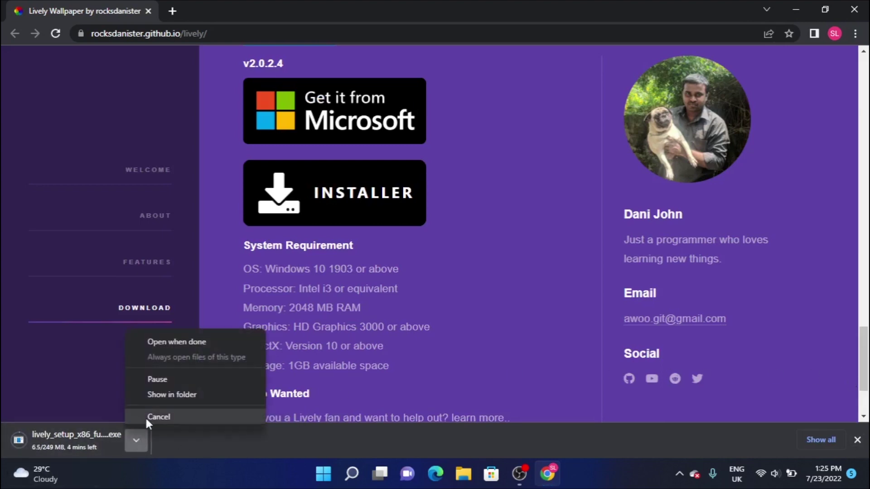
left_click(146, 420)
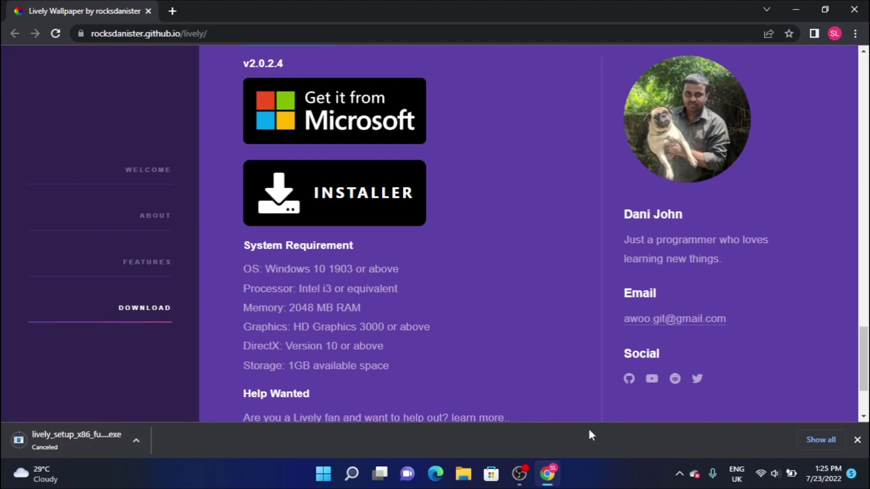
left_click(857, 440)
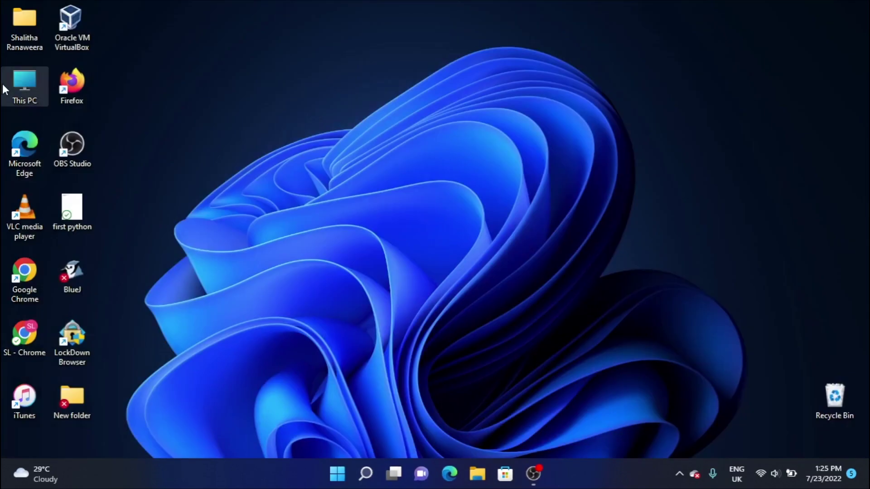
- Run lively_setup_x86_full_v2024 from This PC's Downloads folder
double_click(4, 89)
left_click(522, 120)
double_click(523, 123)
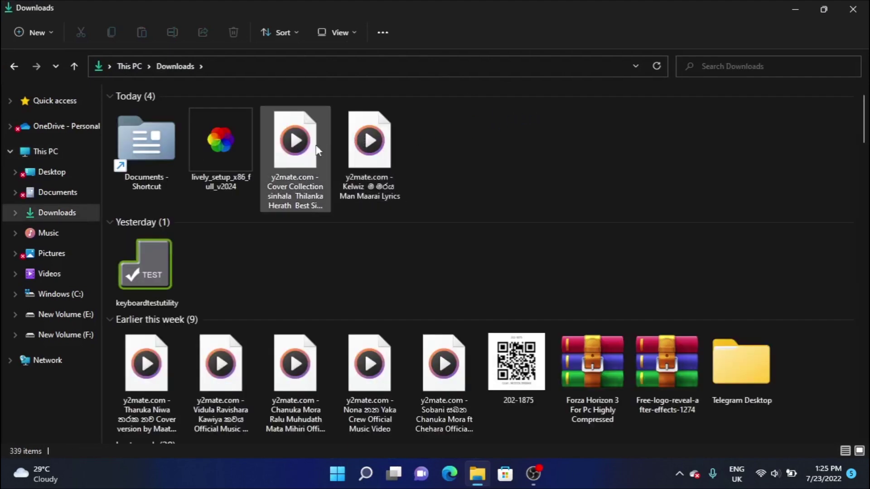
double_click(236, 174)
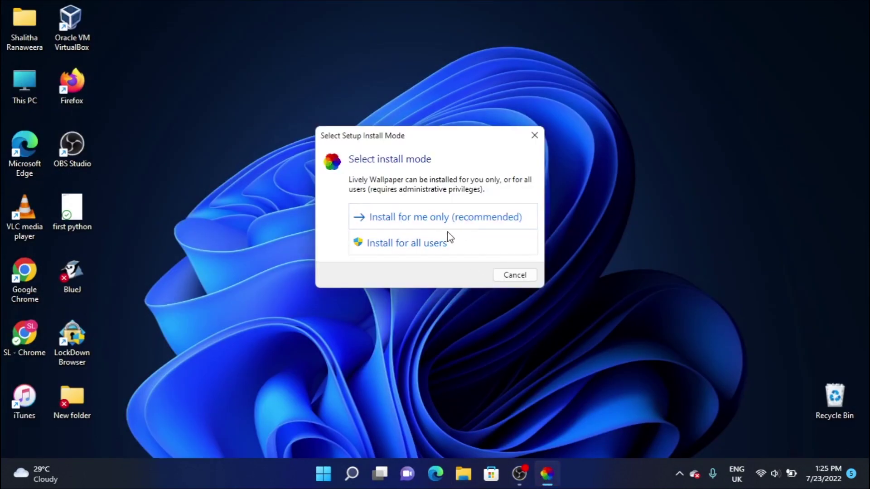
- Choose install for the current user only, with English as the setup language
left_click_drag(429, 131, 418, 127)
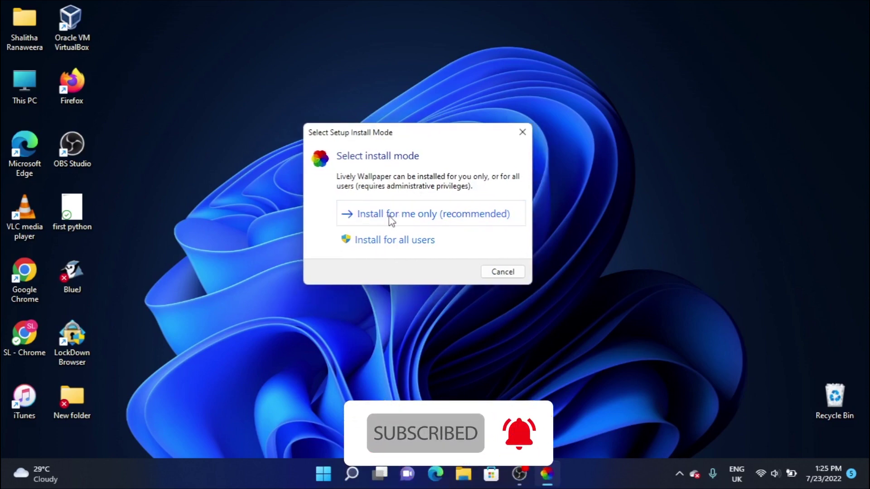
left_click(470, 220)
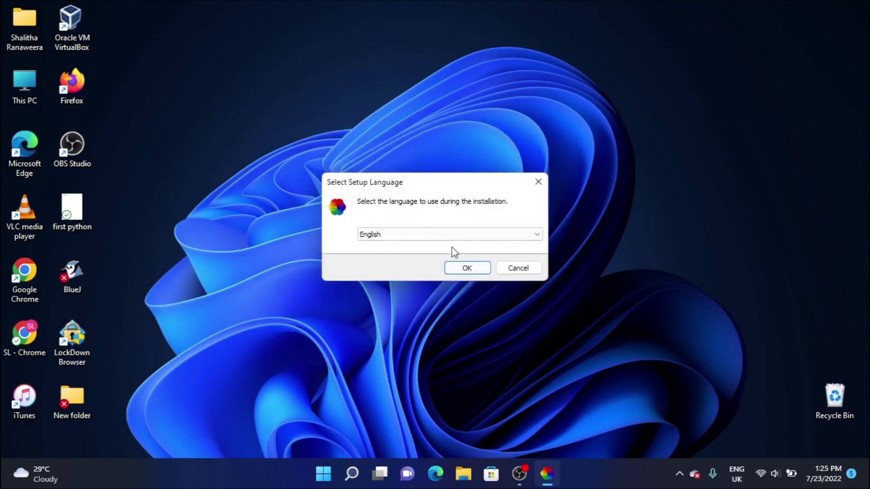
left_click(466, 267)
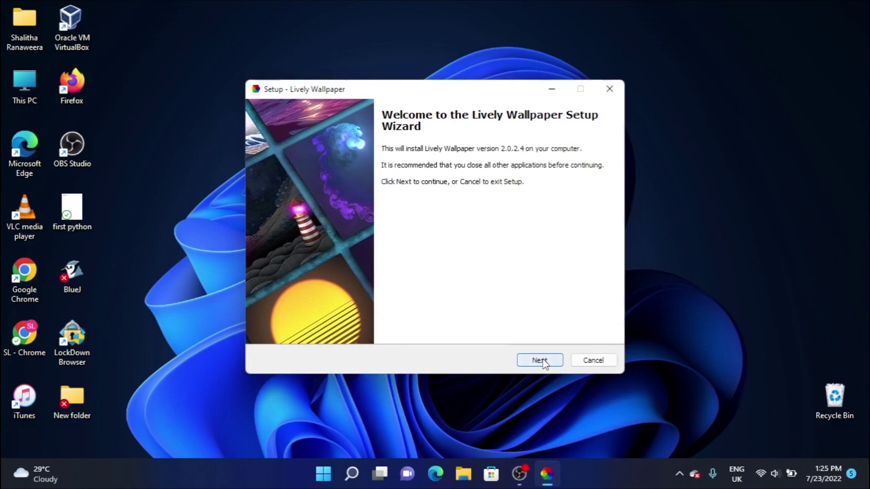
- Accept the license and default install folder, then start installing Lively Wallpaper
left_click(543, 363)
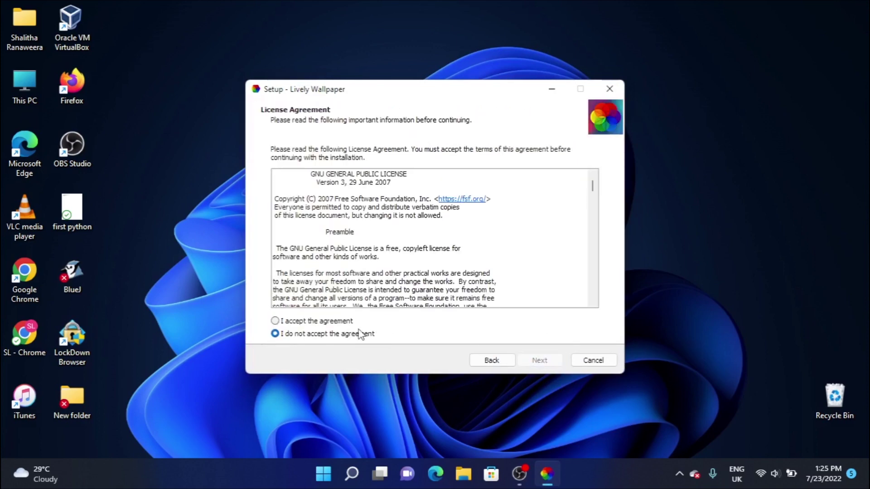
scroll(395, 252, "down", 3)
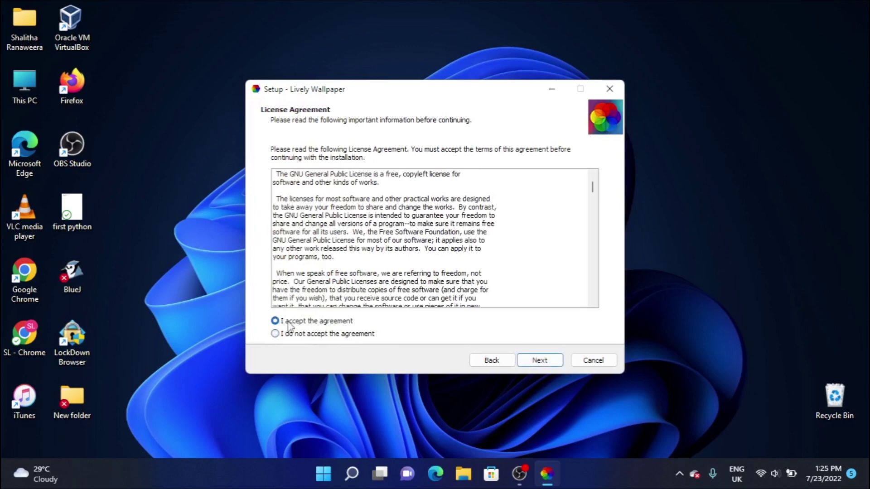
left_click(539, 361)
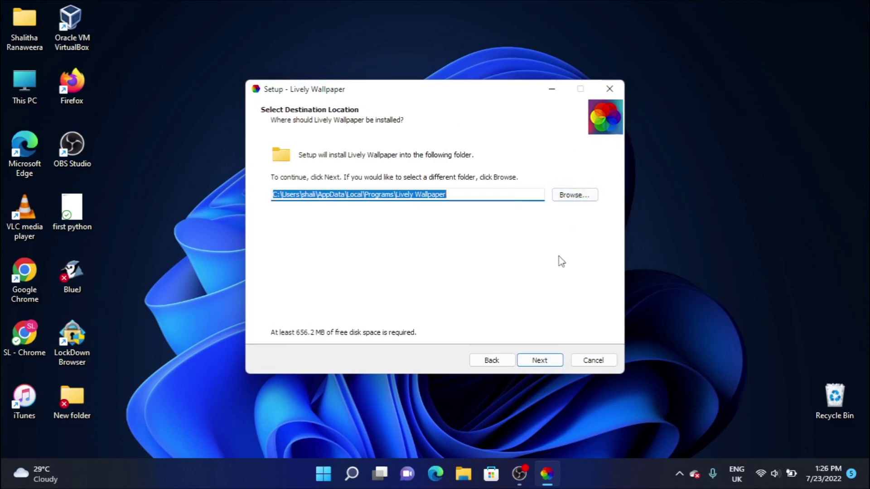
left_click(543, 363)
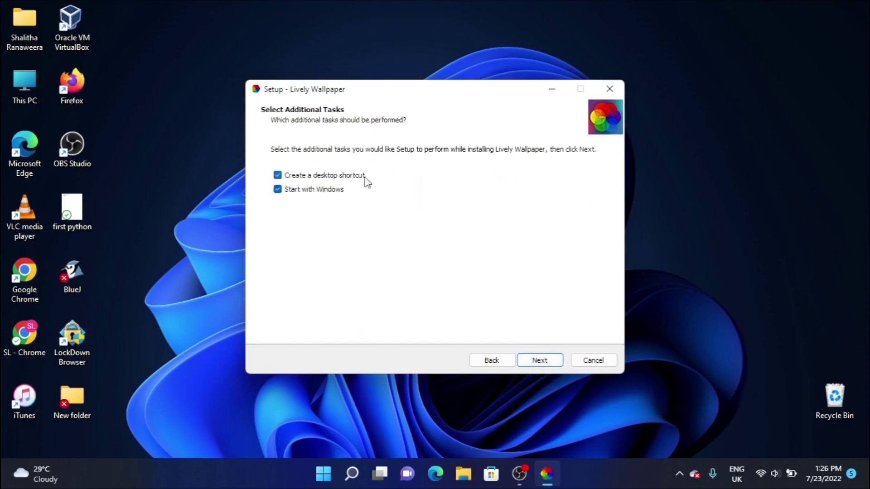
left_click(555, 364)
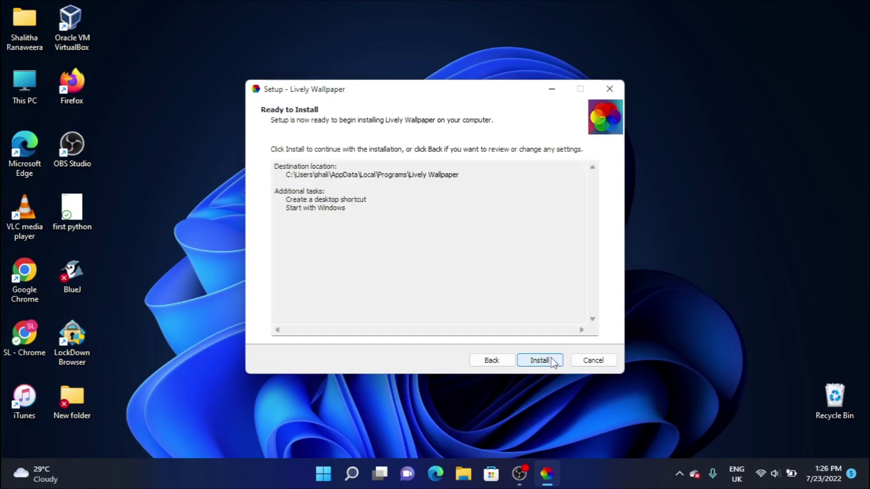
left_click(539, 360)
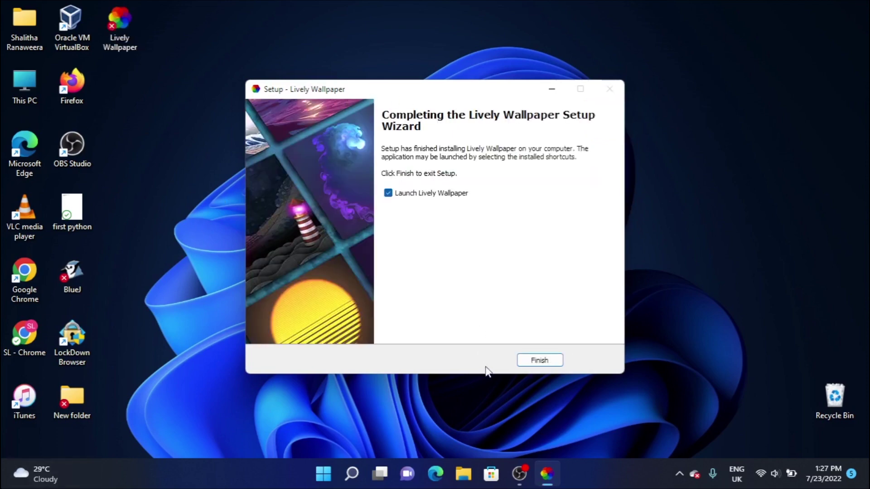
- Finish setup with Lively Wallpaper launching, and move its Library window to the top of the screen
left_click(540, 361)
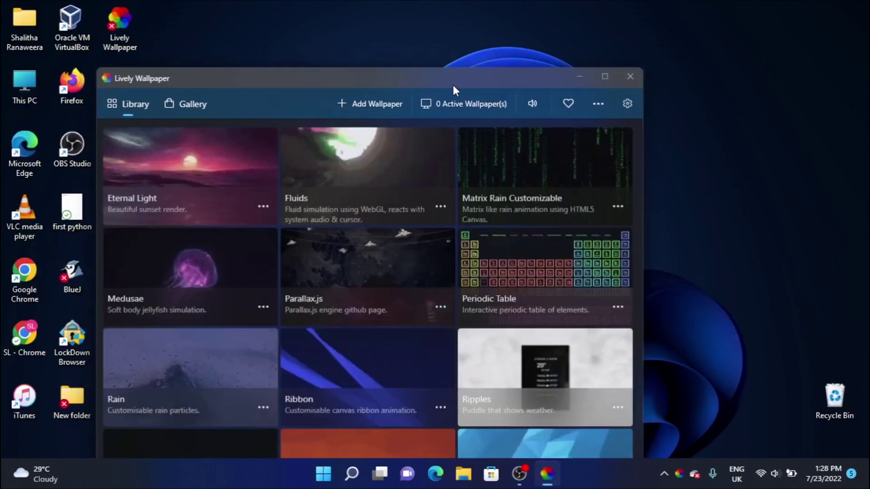
left_click_drag(453, 85, 513, 18)
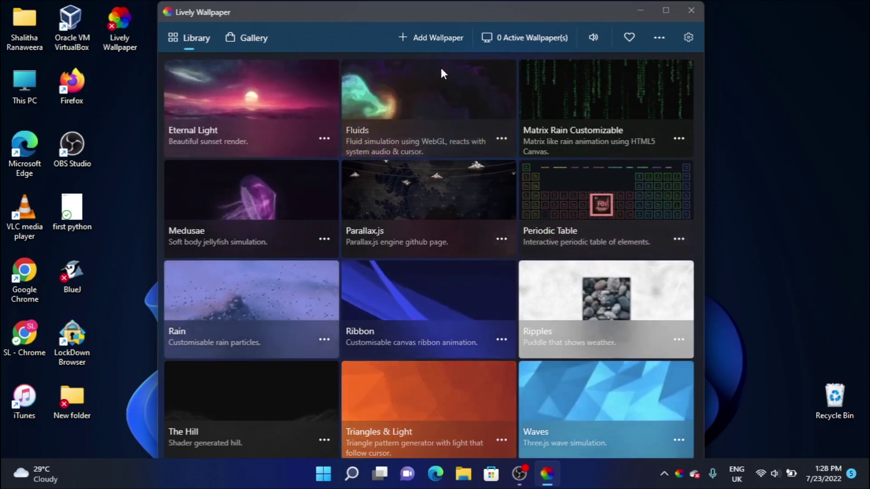
- Apply the Fluids wallpaper, minimise Lively to view it on the desktop, then restore it
left_click(431, 89)
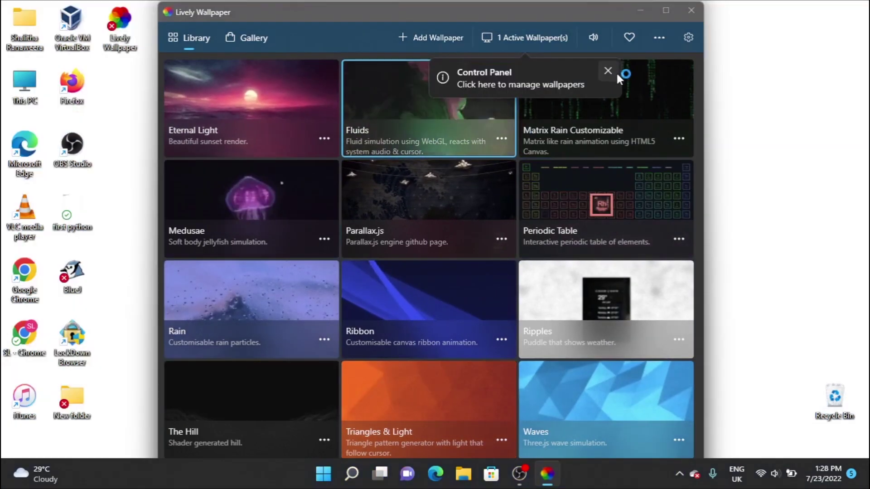
left_click(608, 71)
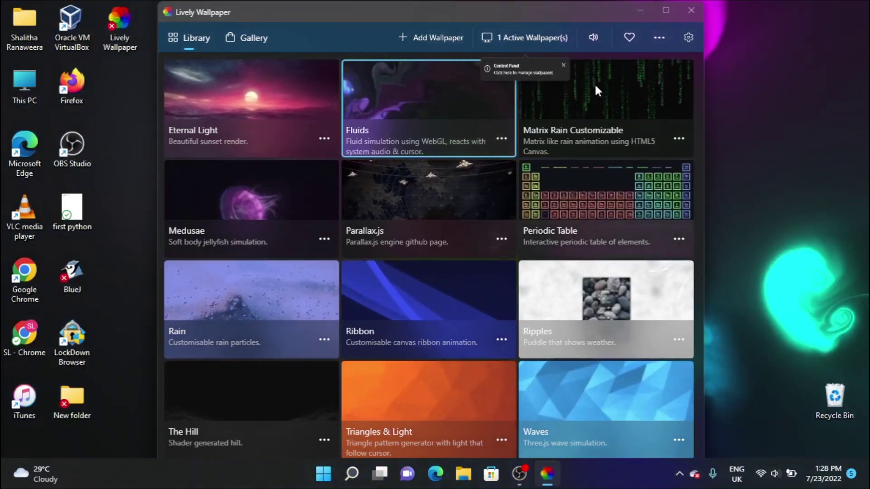
left_click(641, 12)
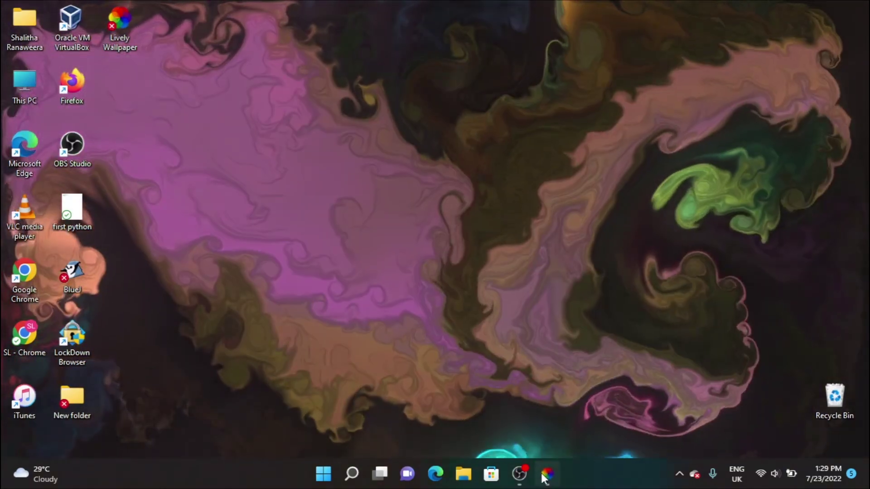
left_click(546, 474)
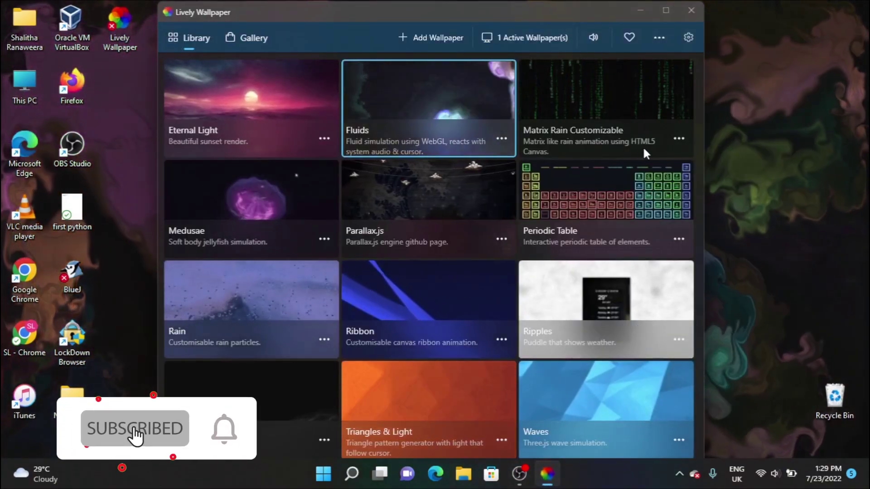
- Apply the Parallax.js lighthouse wallpaper and minimise Lively to leave it showing
left_click(455, 211)
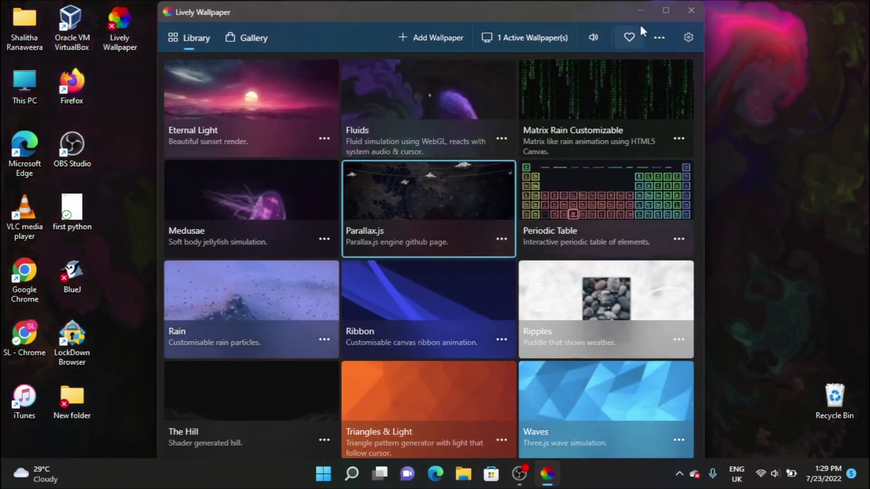
left_click(642, 13)
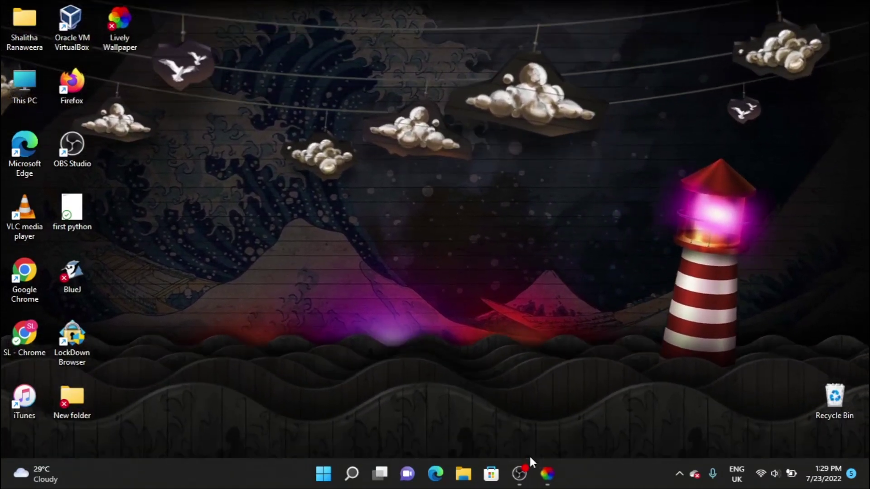
left_click(547, 474)
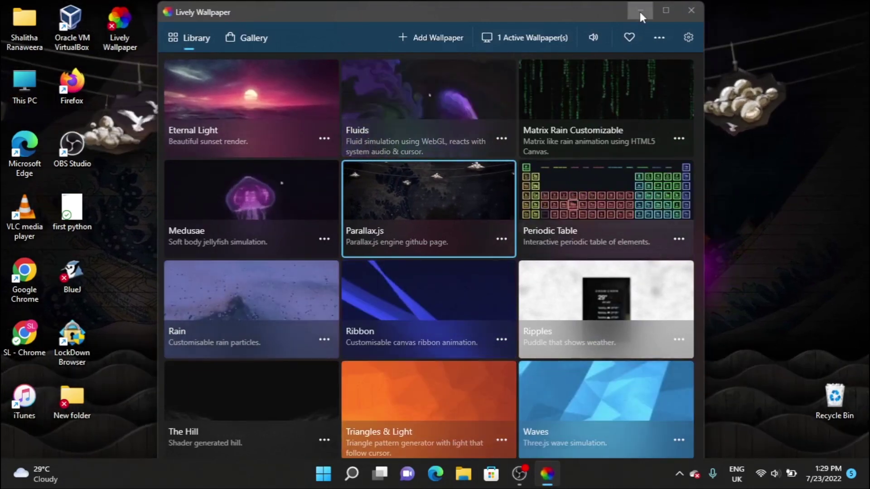
left_click(639, 11)
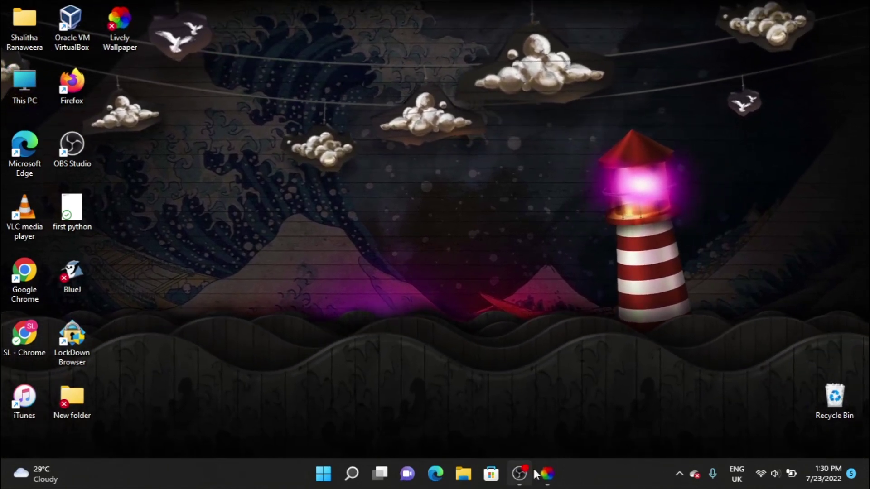
- Exit Lively Wallpaper from its tray icon menu, then relaunch it from the desktop shortcut
left_click(680, 475)
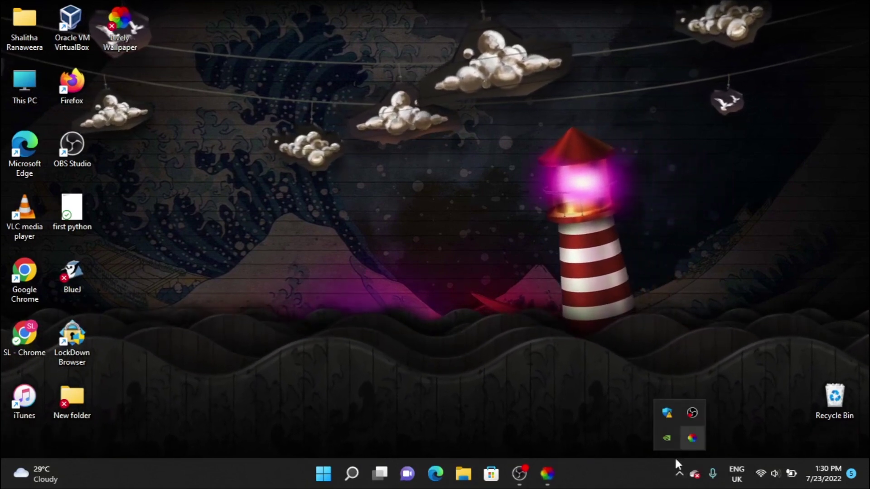
right_click(699, 438)
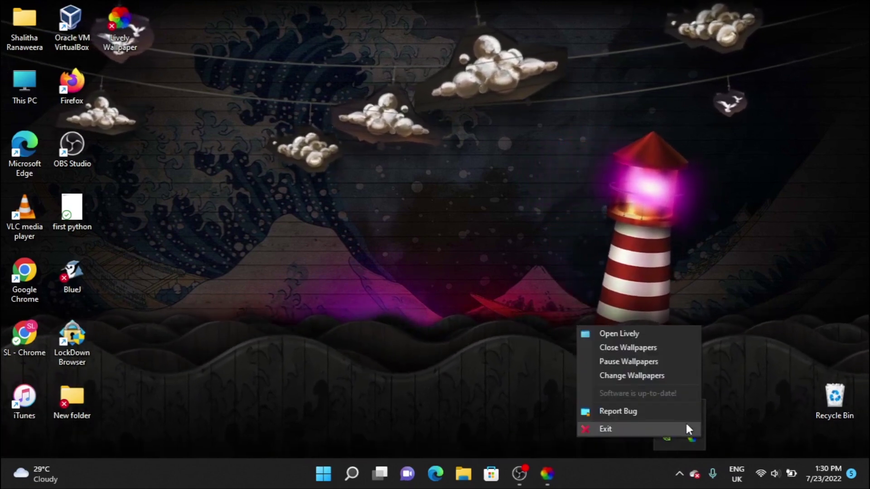
left_click(671, 429)
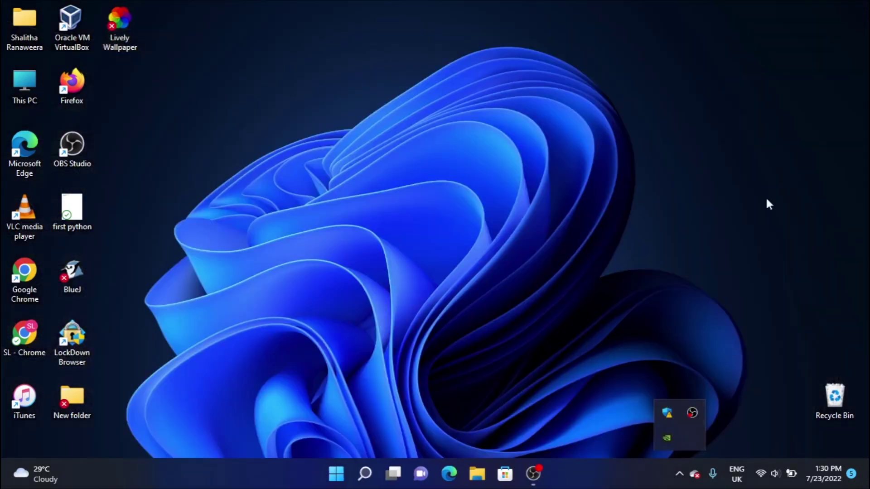
left_click(595, 241)
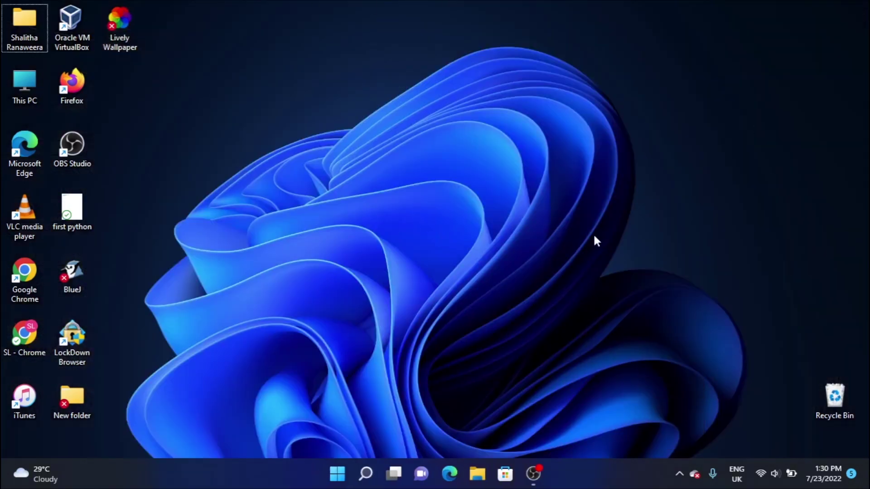
double_click(127, 34)
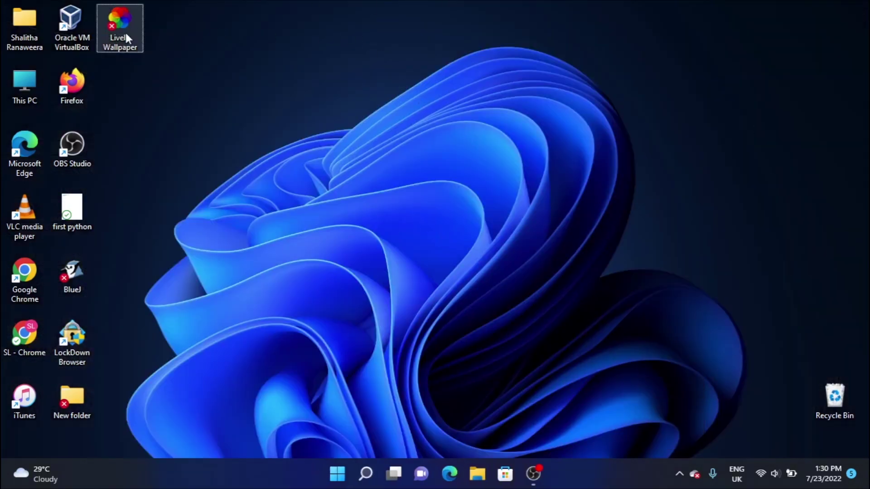